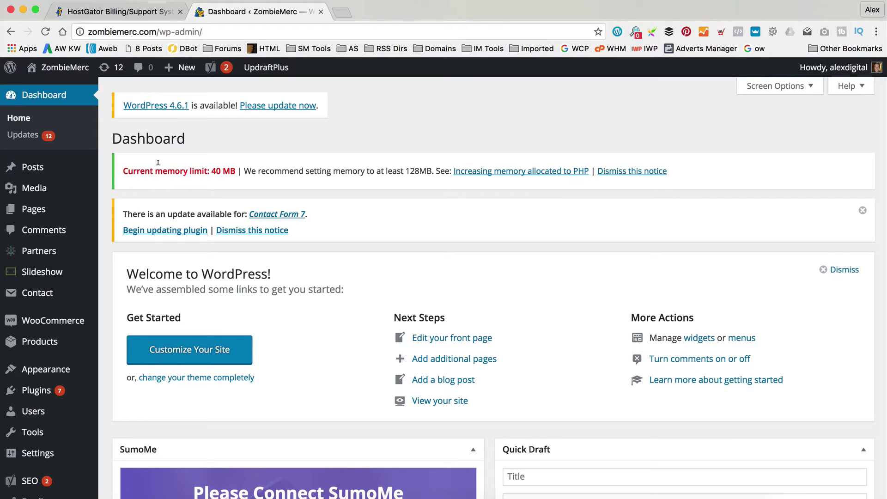
Step: Review the notice's 40 MB current limit and 128MB recommendation, then switch to the HostGator portal
drag(125, 172, 234, 171)
click(231, 172)
drag(298, 172, 441, 170)
click(405, 169)
click(96, 12)
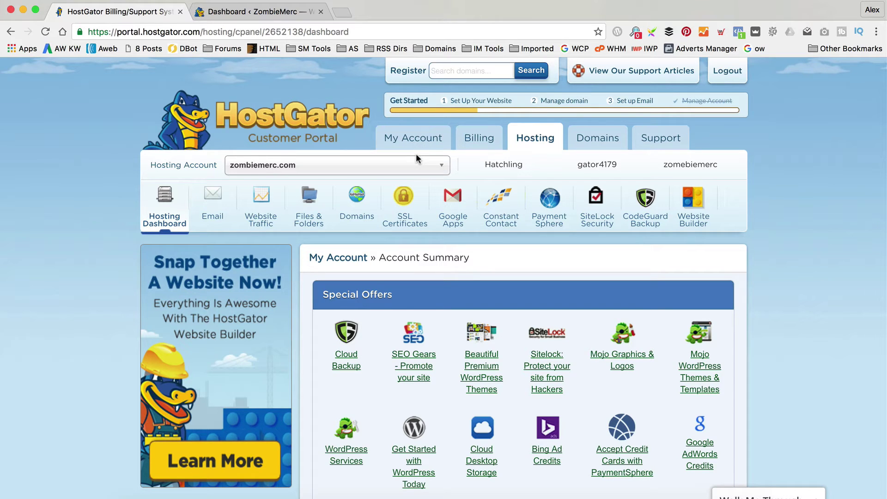
Step: Launch Fetch, then search Google for 'win ftp' and open the WinSCP official site
click(416, 482)
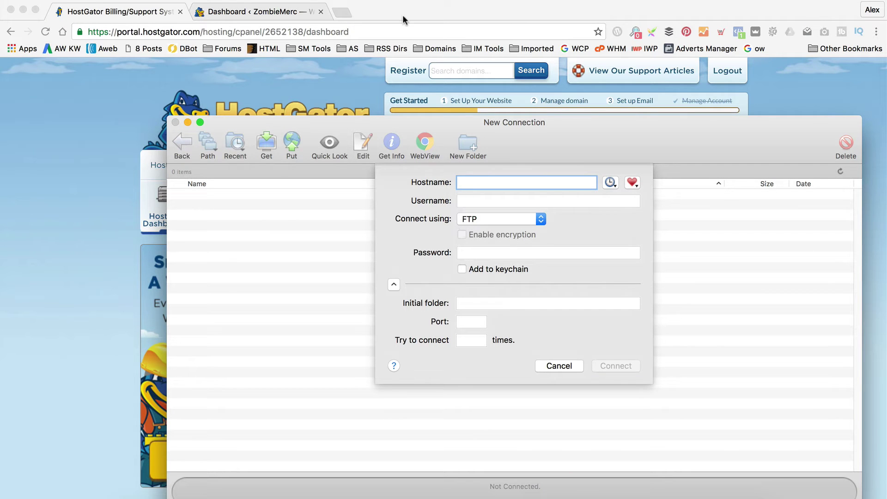
click(370, 15)
click(342, 12)
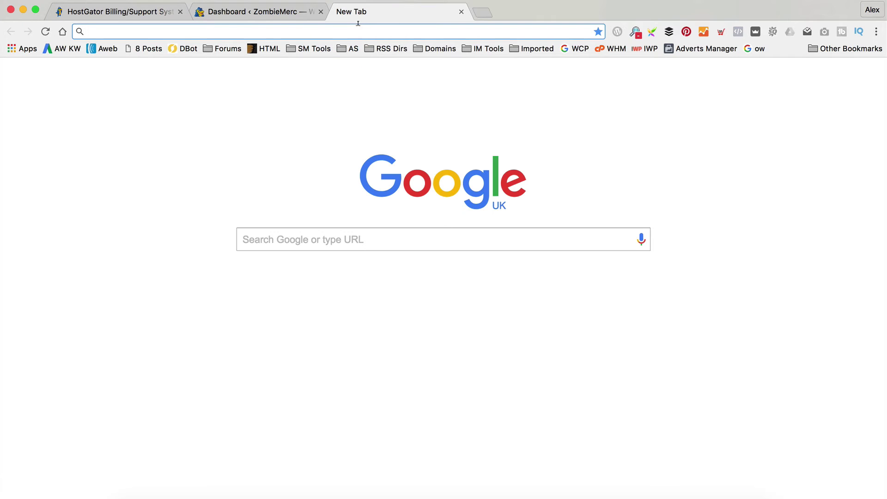
text(win ftp)
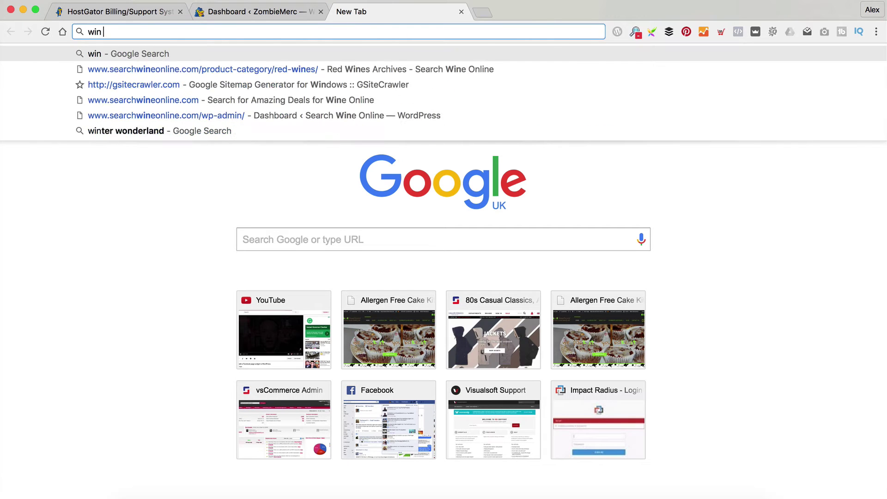
key(Return)
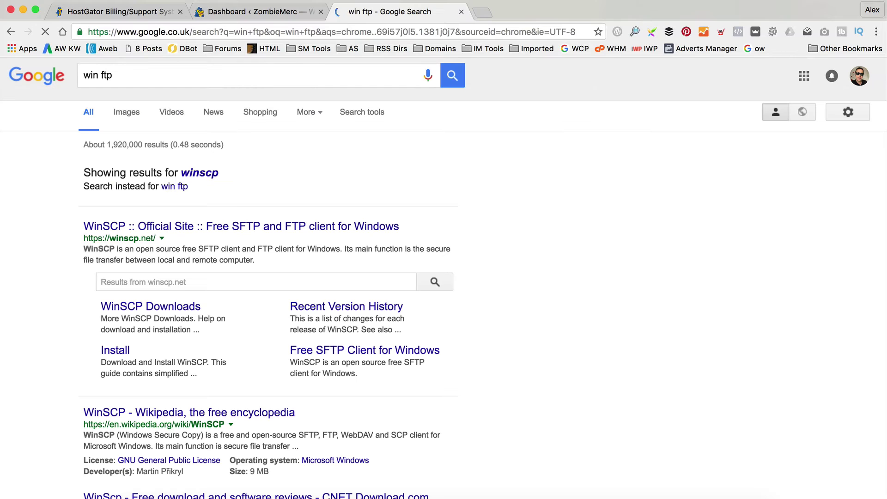
click(210, 172)
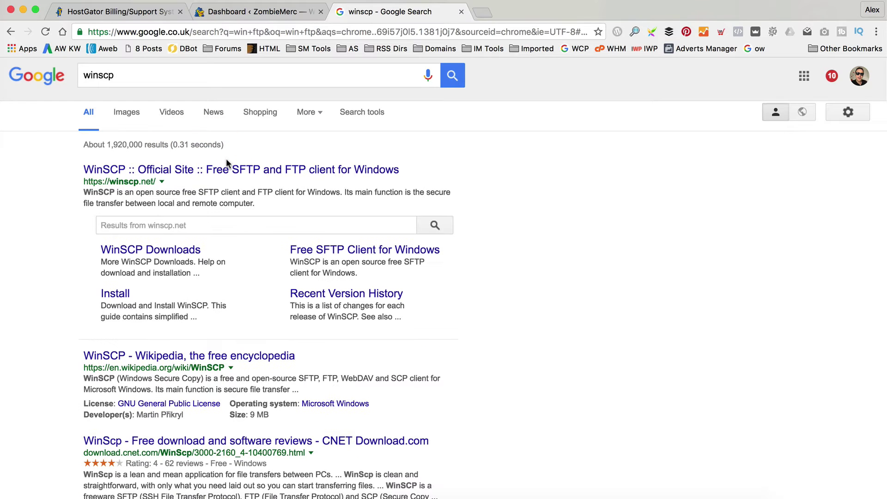
click(236, 169)
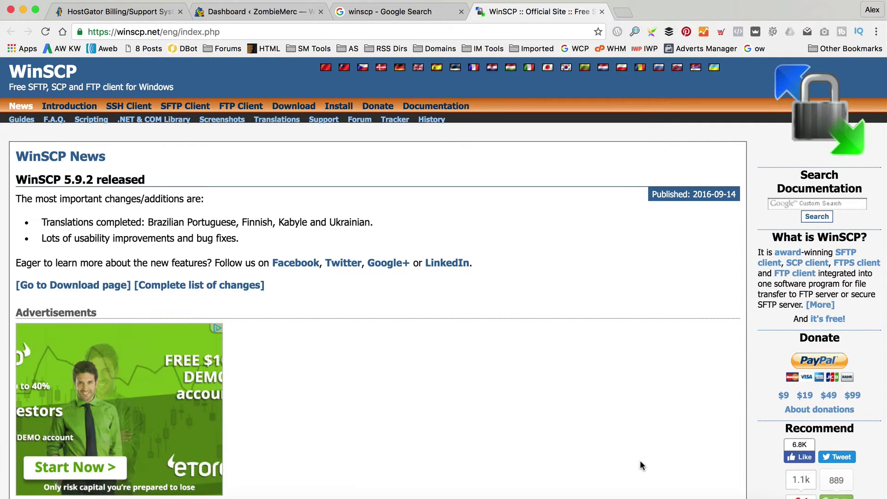
Step: Reposition the Fetch connection window, then hide Fetch
click(542, 483)
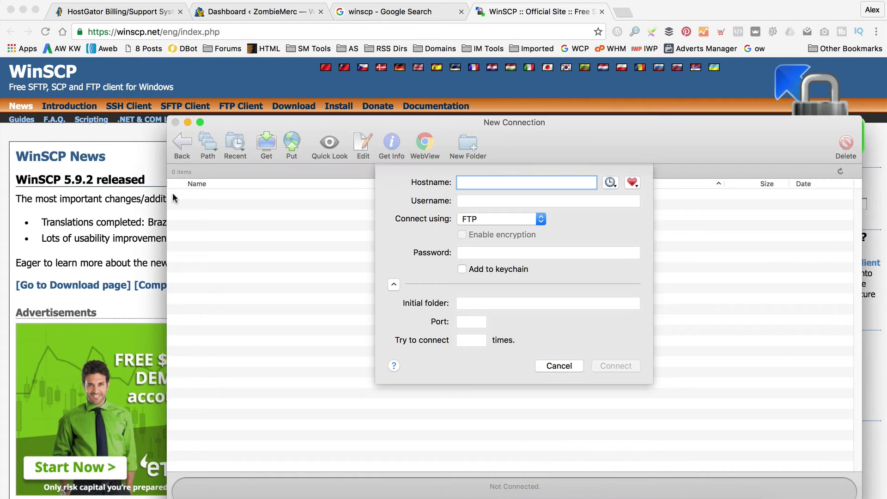
drag(295, 122, 276, 92)
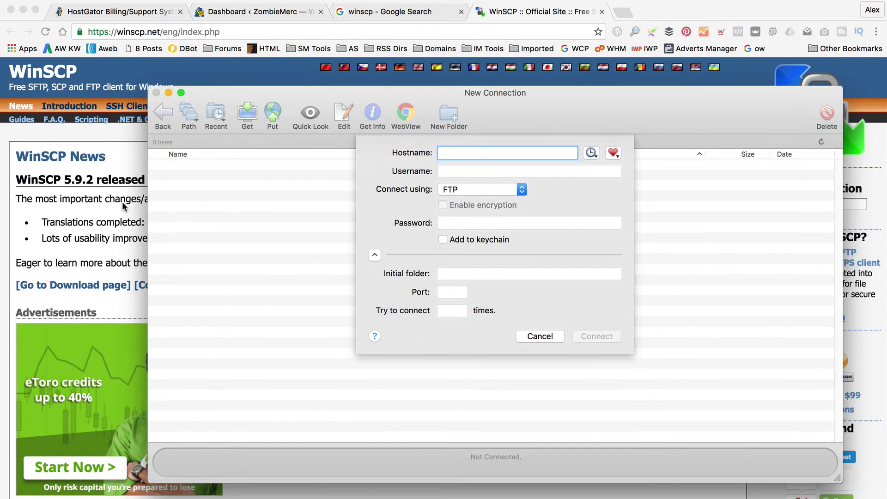
key(super+q)
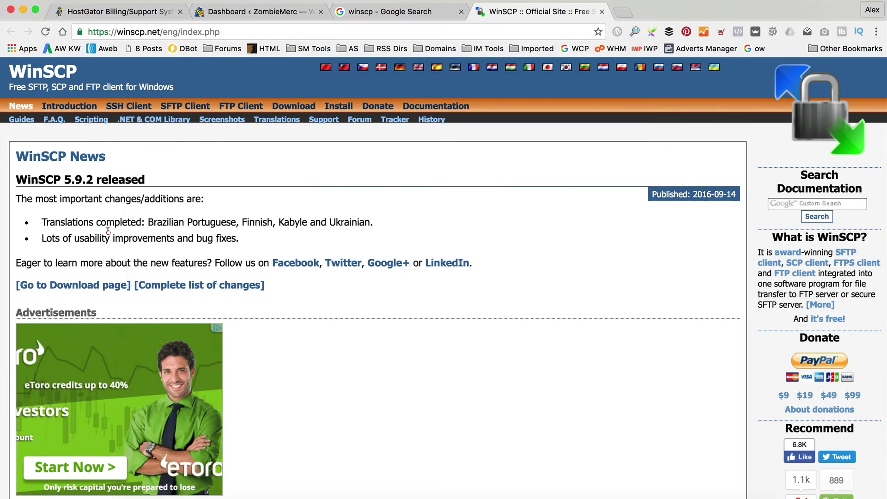
Step: In the HostGator portal, go to Files & Folders and open the FTP Accounts list
click(152, 12)
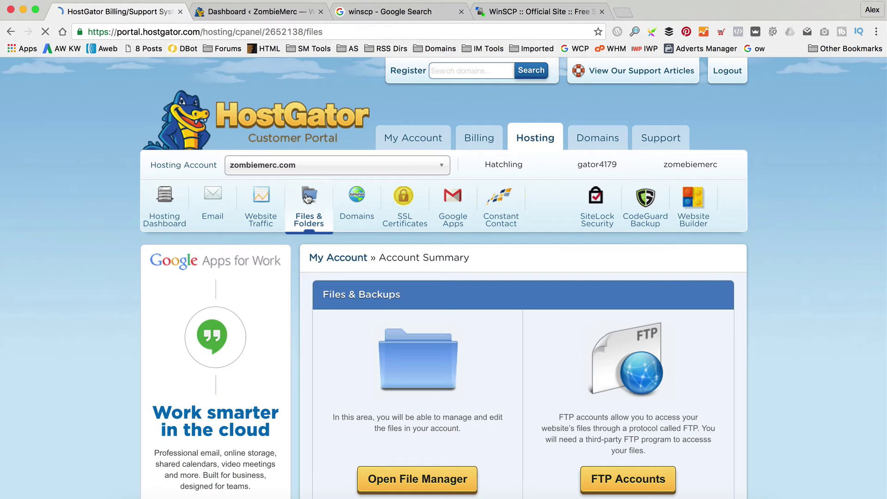
scroll(669, 420, down, 4)
click(653, 396)
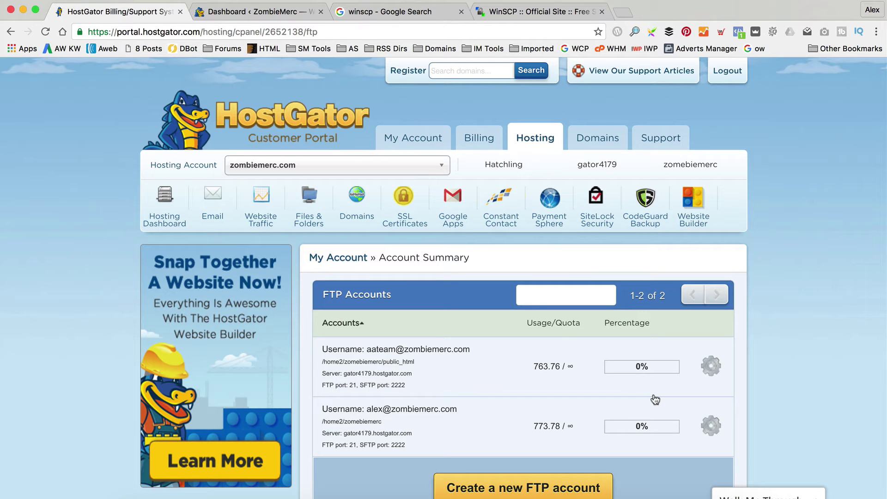
scroll(514, 341, down, 5)
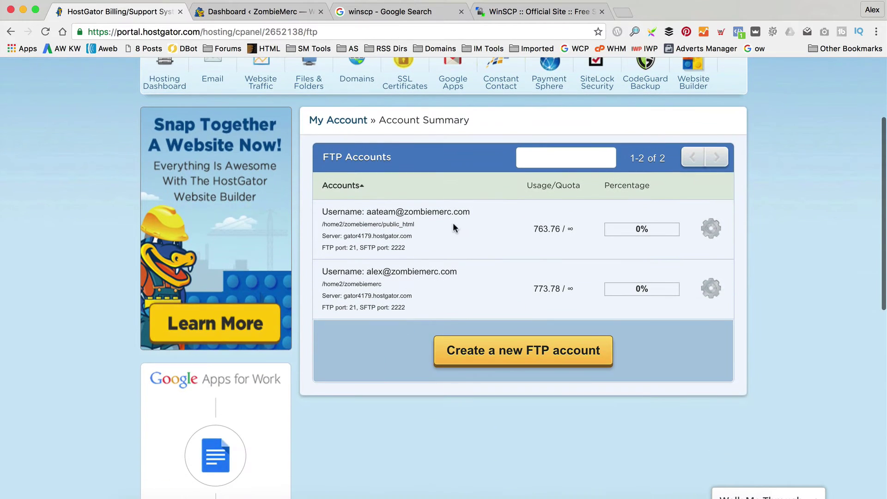
Step: Check the second account's username, server and port, then expand its gear options
drag(365, 271, 455, 271)
click(457, 273)
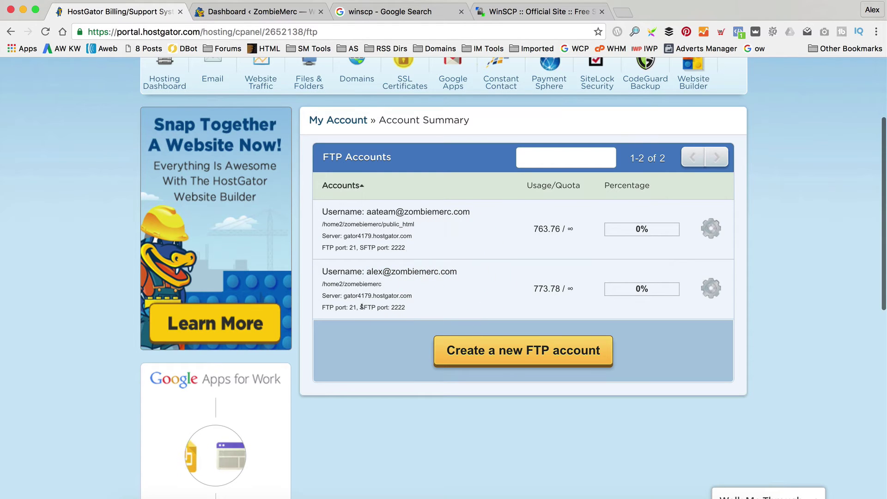
drag(347, 294, 313, 292)
click(432, 293)
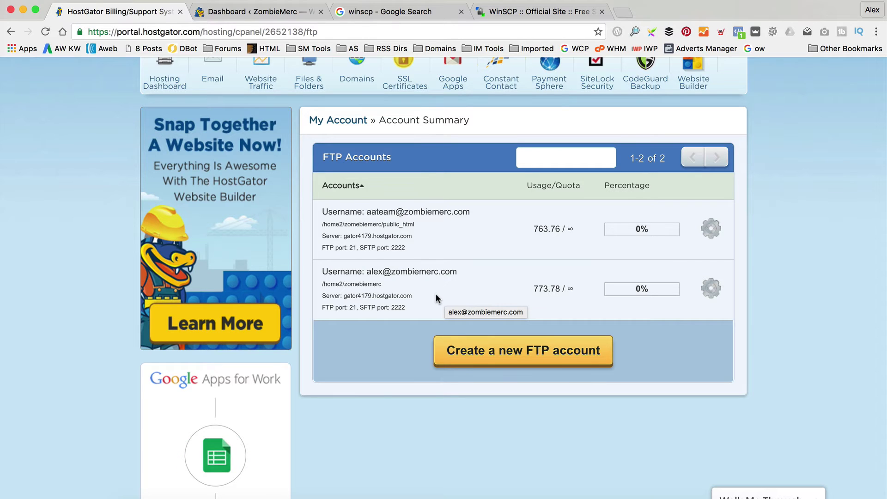
click(711, 288)
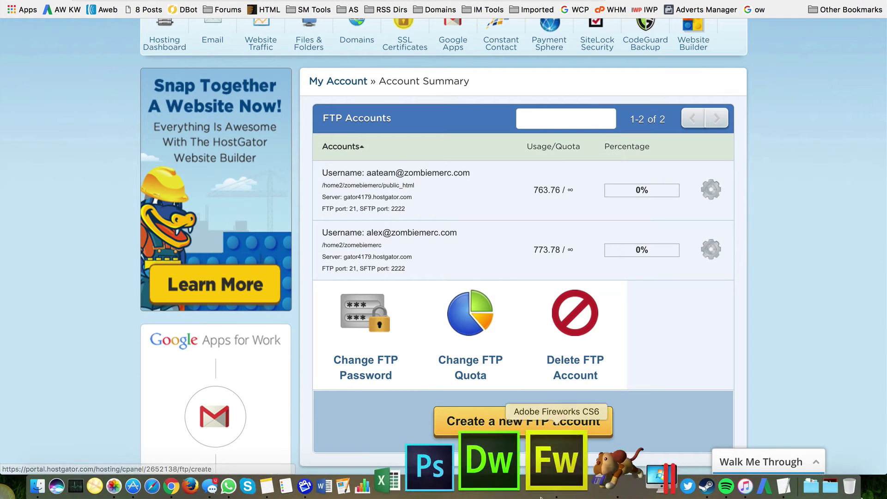
Step: Copy the server hostname gator4179.hostgator.com from HostGator into Fetch's Hostname field
click(580, 485)
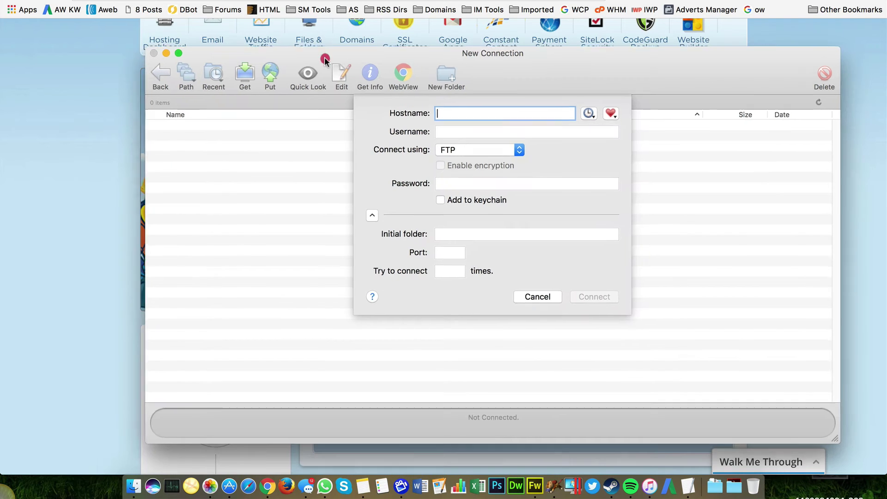
drag(336, 53, 308, 53)
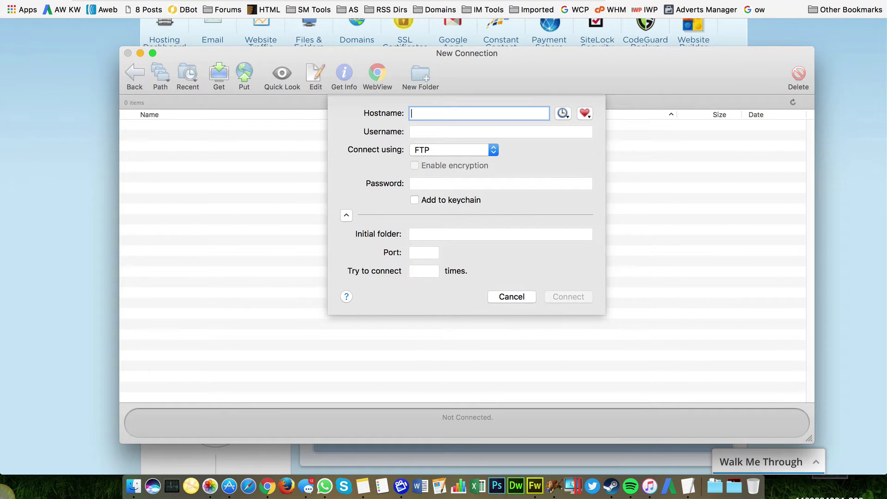
drag(448, 55, 765, 27)
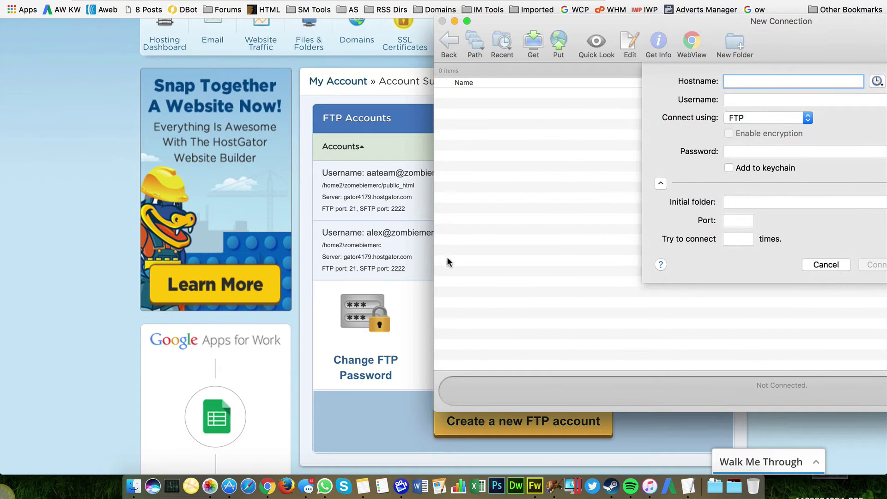
click(354, 255)
drag(412, 256, 345, 255)
key(super+c)
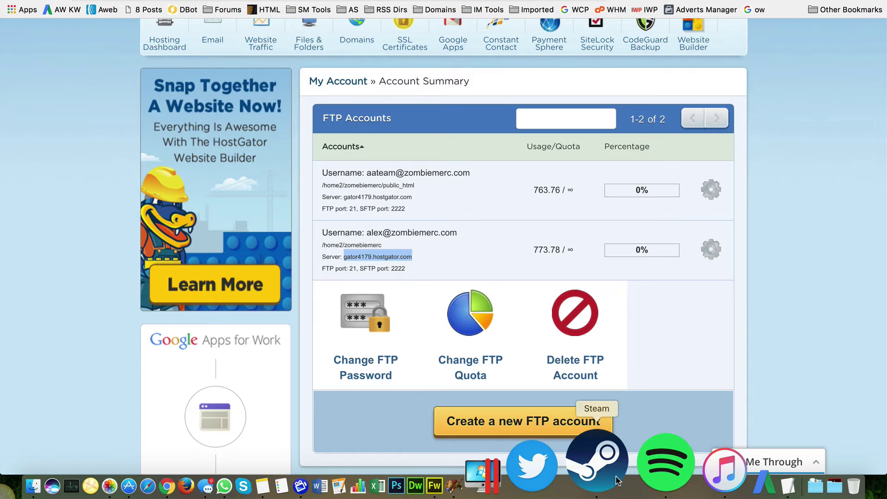
click(596, 463)
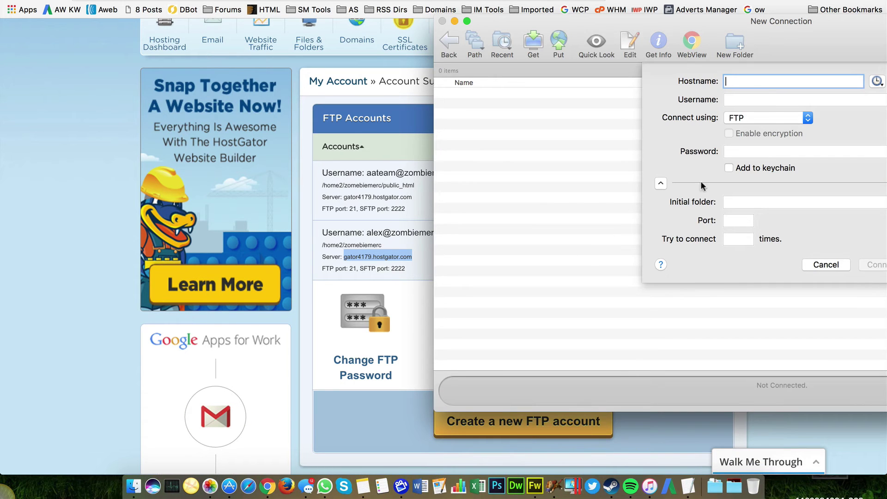
key(super+v)
Step: Copy the second FTP account's username into Fetch's Username field
click(766, 100)
click(396, 236)
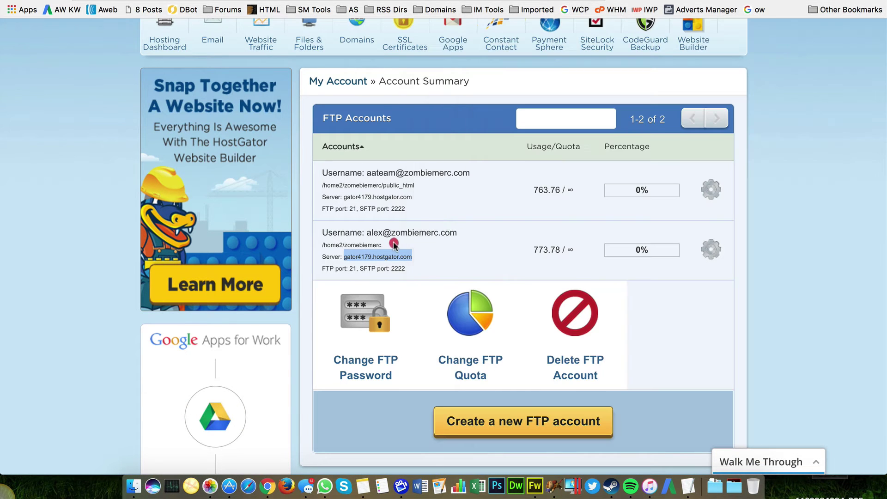
drag(457, 232, 367, 232)
key(super+c)
click(554, 483)
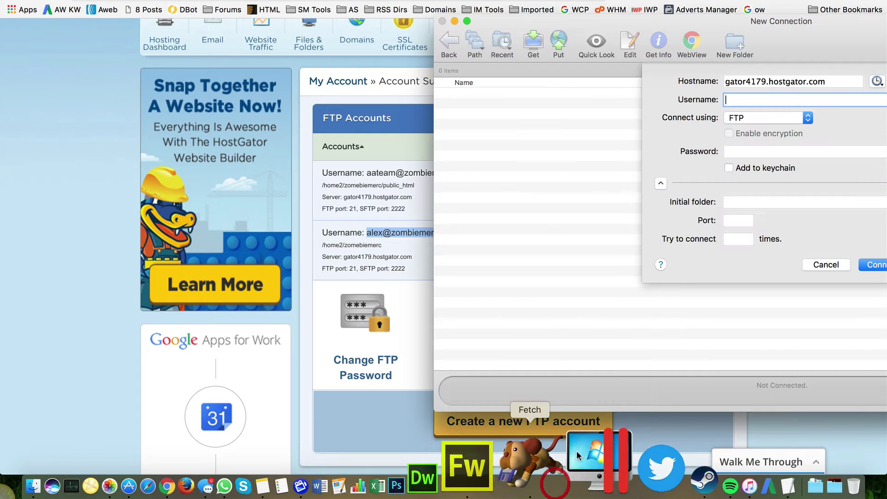
key(super+v)
Step: Enter the account password and connect to the FTP server
click(762, 148)
key(super+v)
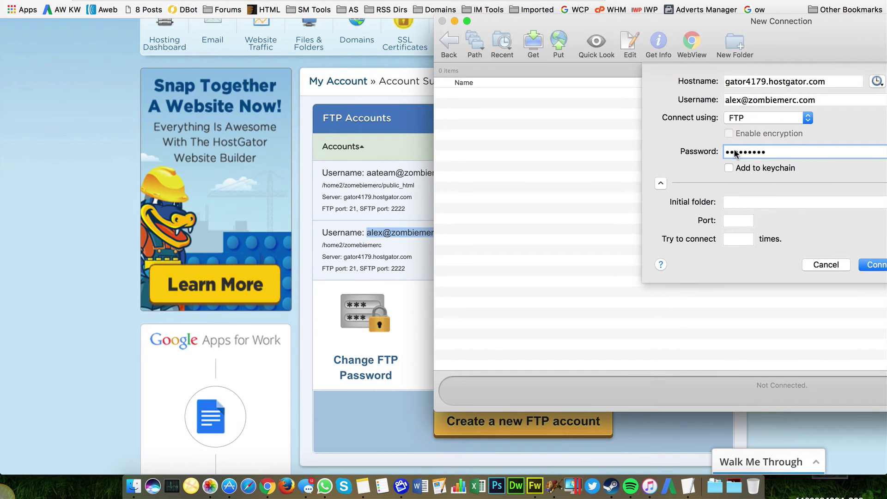
drag(592, 23, 262, 31)
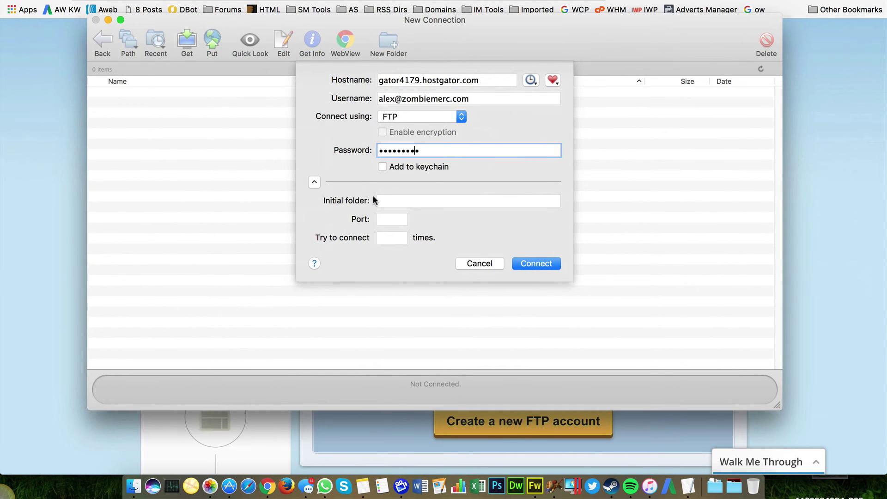
click(545, 264)
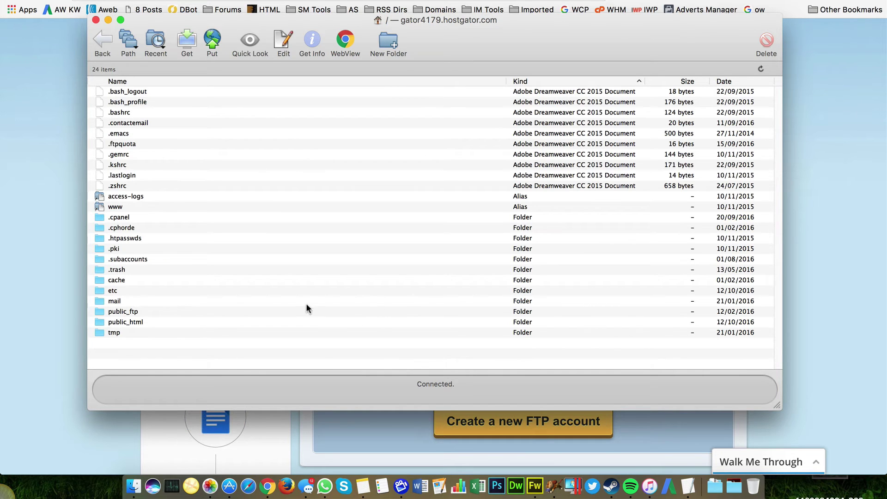
Step: Open the public_html folder and select wp-config.php in the file list
double_click(133, 320)
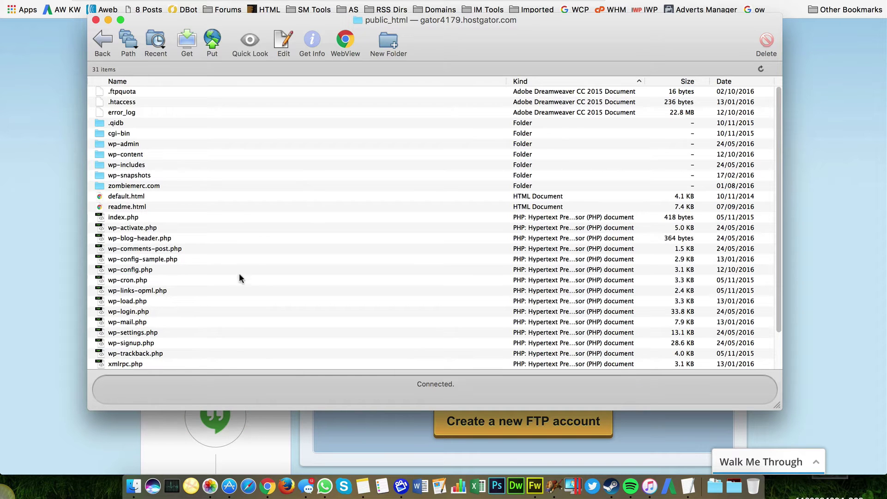
scroll(255, 251, down, 3)
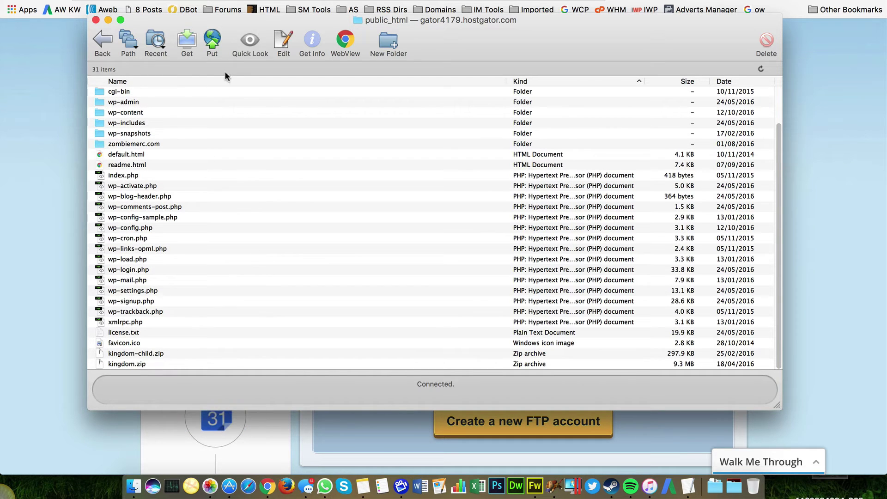
drag(405, 23, 581, 15)
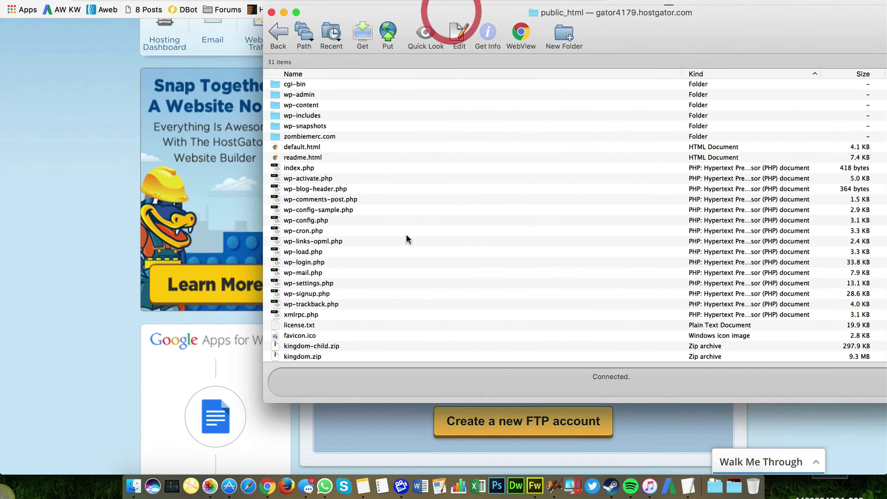
click(303, 222)
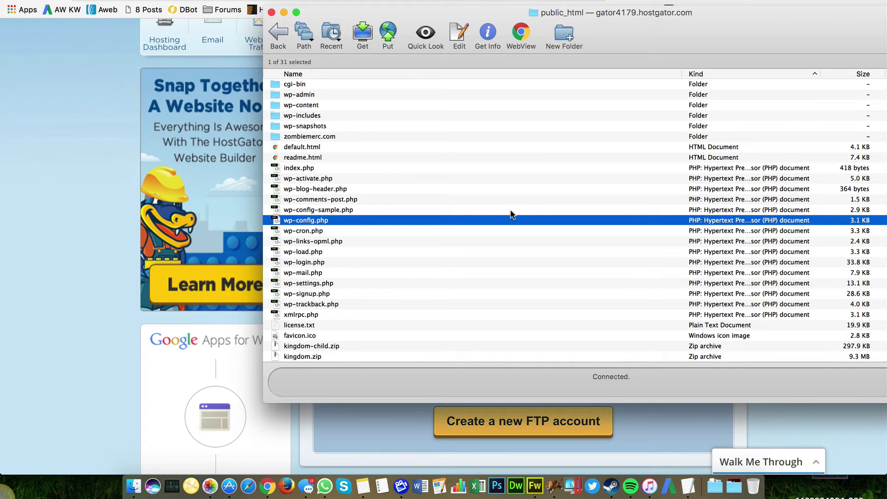
drag(396, 54, 466, 34)
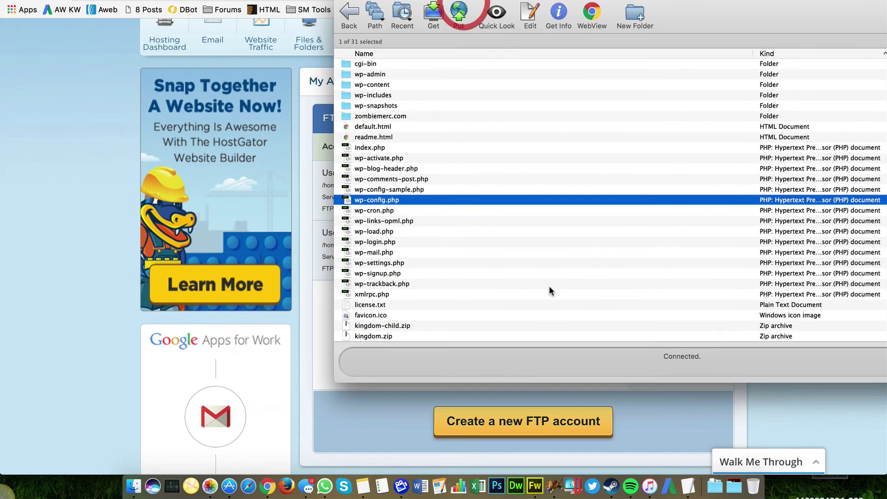
Step: Download wp-config.php from Fetch into Finder's Documents folder
click(133, 491)
drag(352, 44, 611, 44)
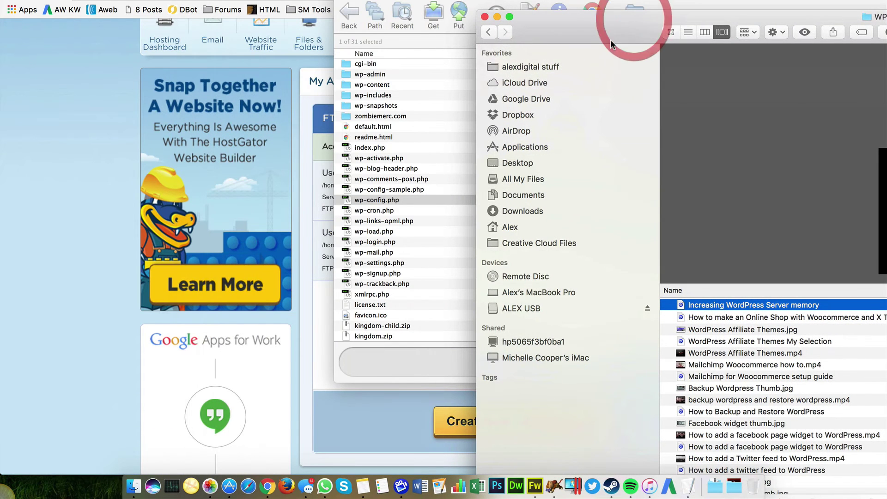
click(557, 194)
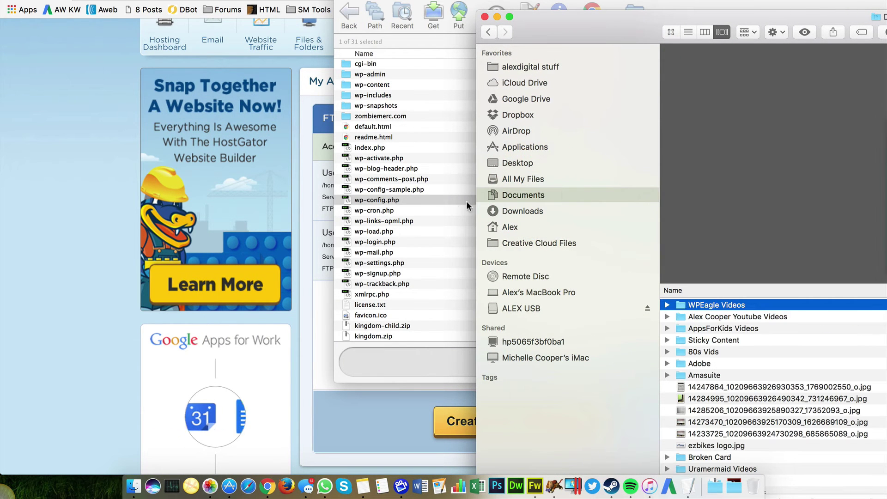
drag(388, 200, 785, 365)
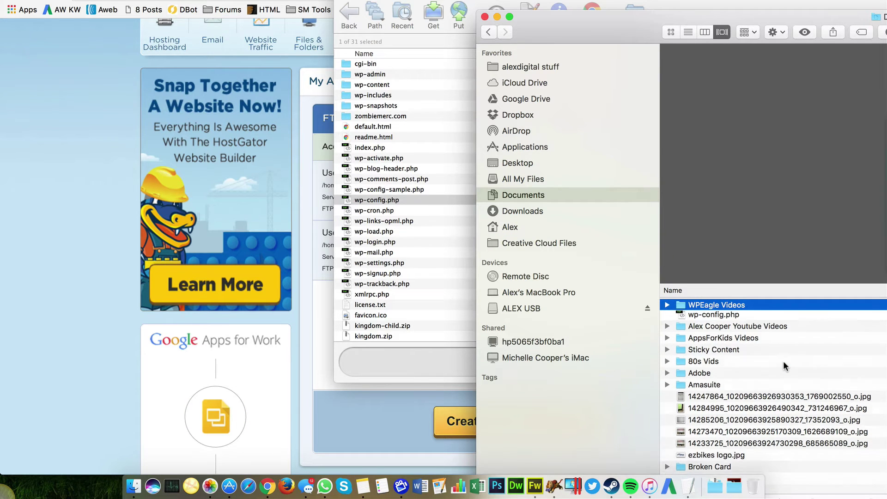
Step: Open the downloaded wp-config.php with TextEdit
click(732, 317)
right_click(732, 317)
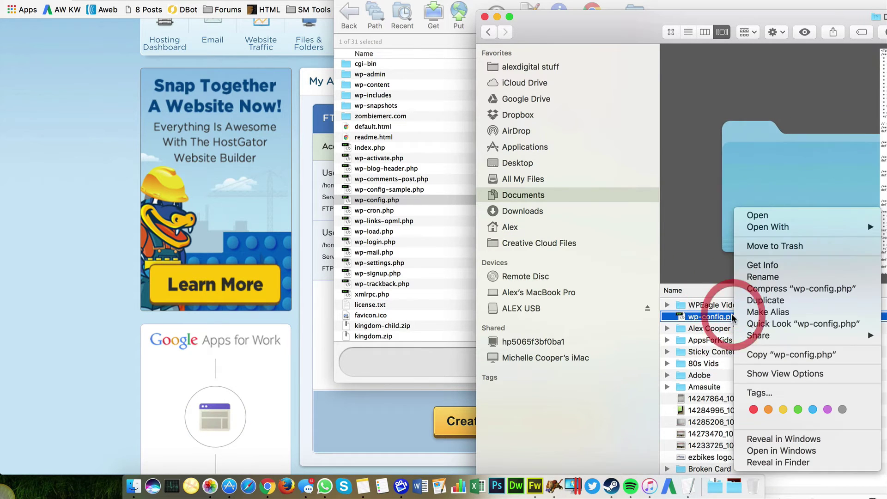
mouse_move(789, 227)
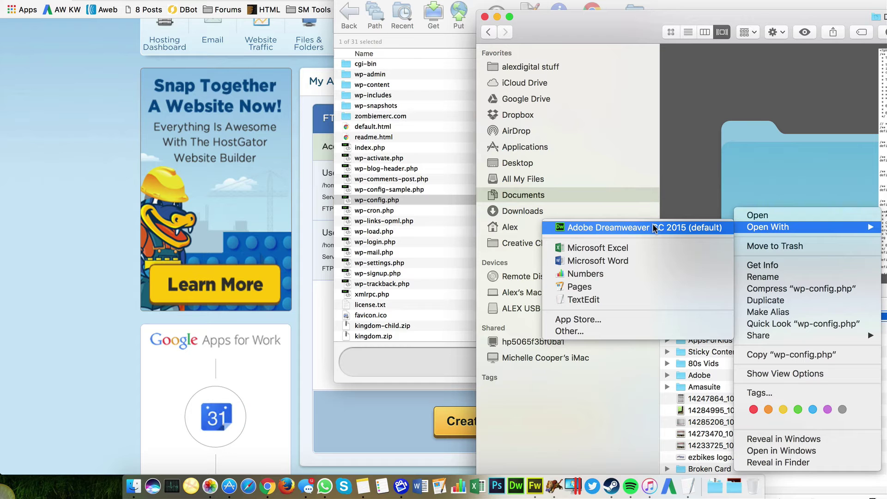
click(615, 300)
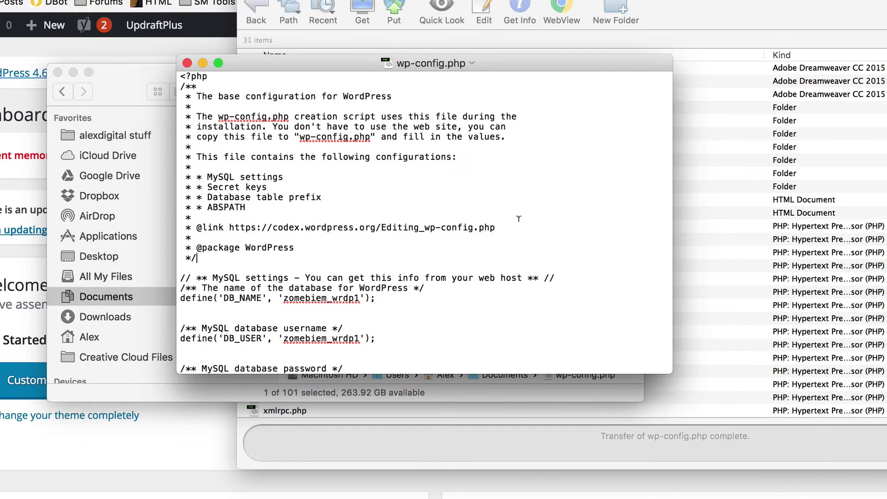
Step: Add a blank line above the MySQL settings comment and start it with define (' using a straight quote
scroll(518, 218, down, 1)
scroll(519, 218, up, 1)
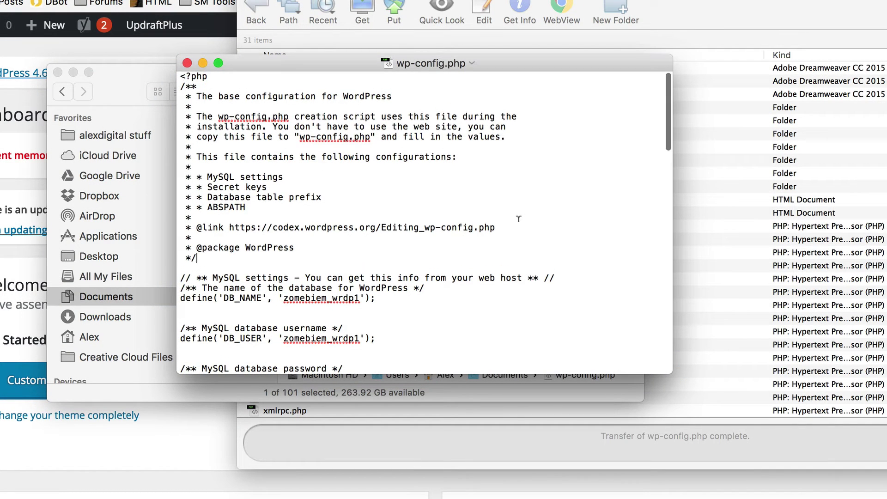
key(Up)
key(Down)
key(Down)
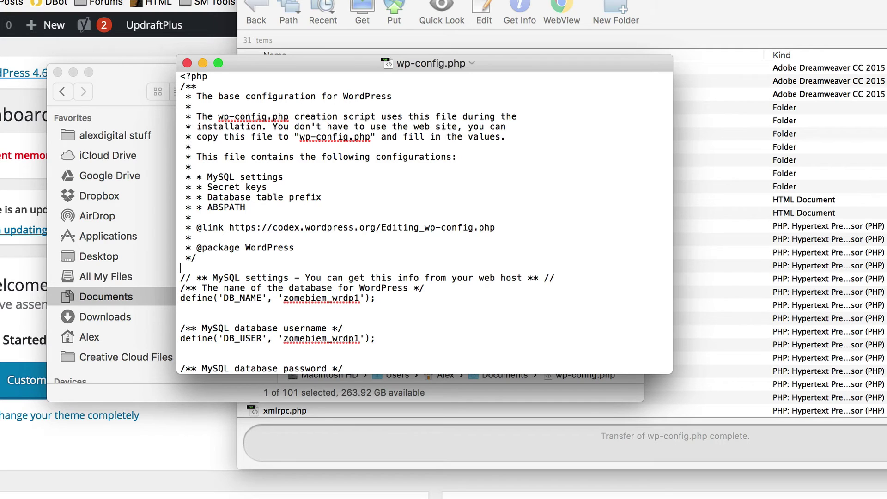
key(Return)
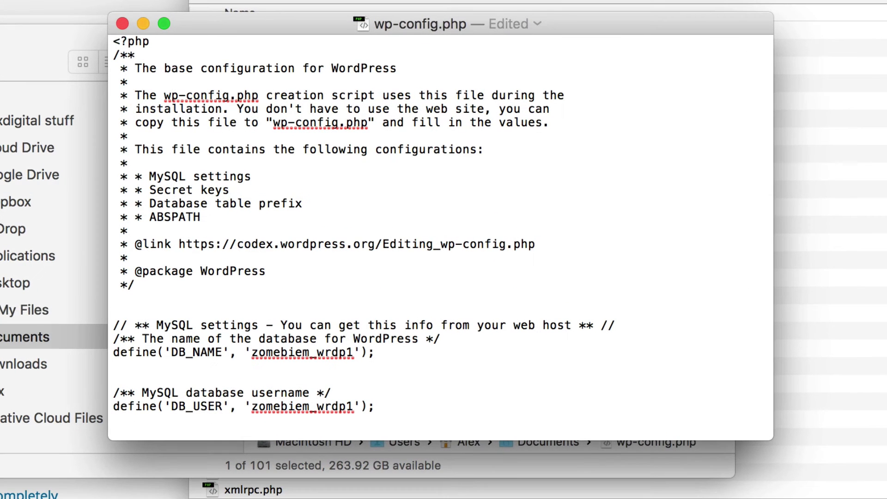
text(define)
text( ()
text(')
text(WP)
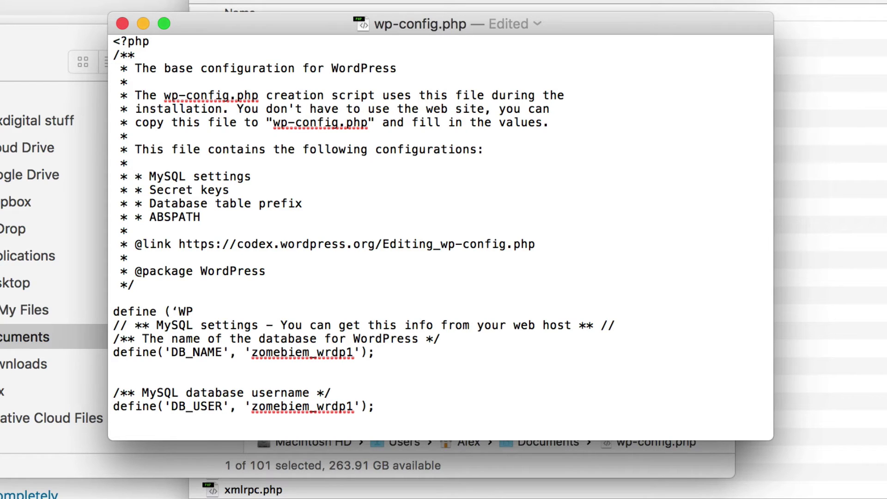
key(BackSpace)
key(BackSpace)
drag(165, 353, 172, 353)
click(198, 310)
key(BackSpace)
key(BackSpace)
text(')
Step: Complete the line as define ('WP_MEMORY_LIMIT' '128m'); followed by a new line
text(WP_MEMORY_LIMIT)
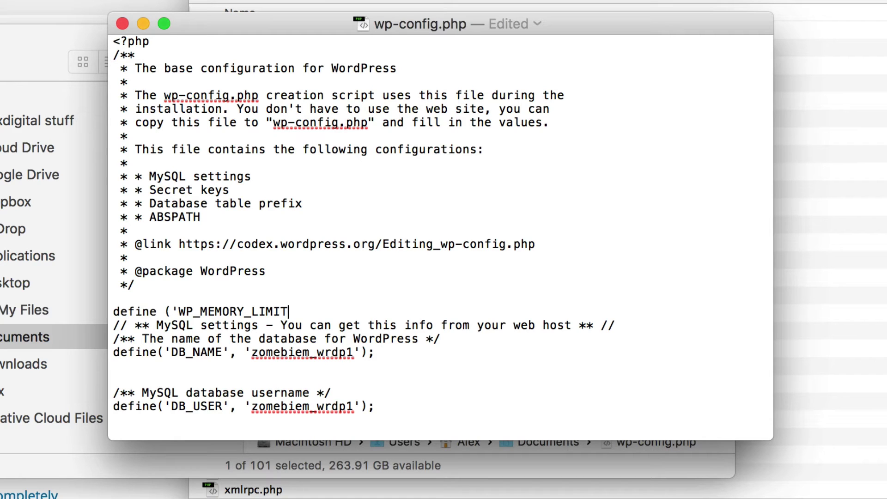
text(_)
key(BackSpace)
text(')
text('128m’)
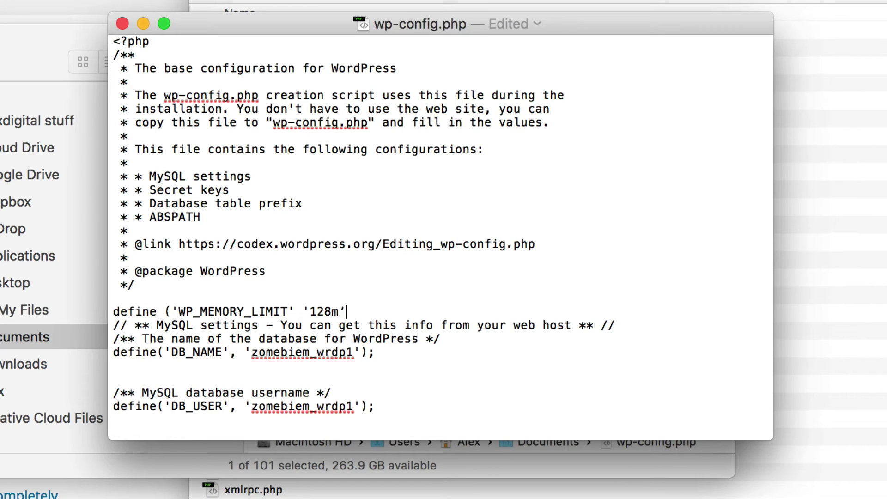
key(BackSpace)
text(');)
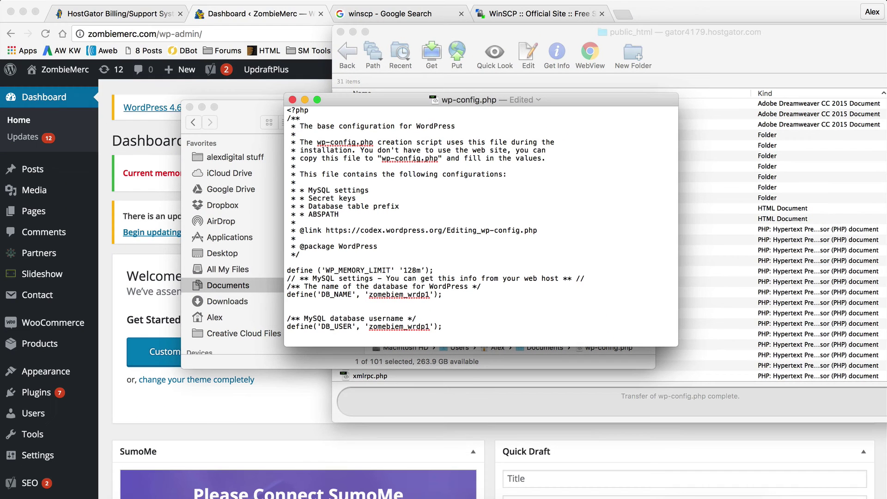
key(Return)
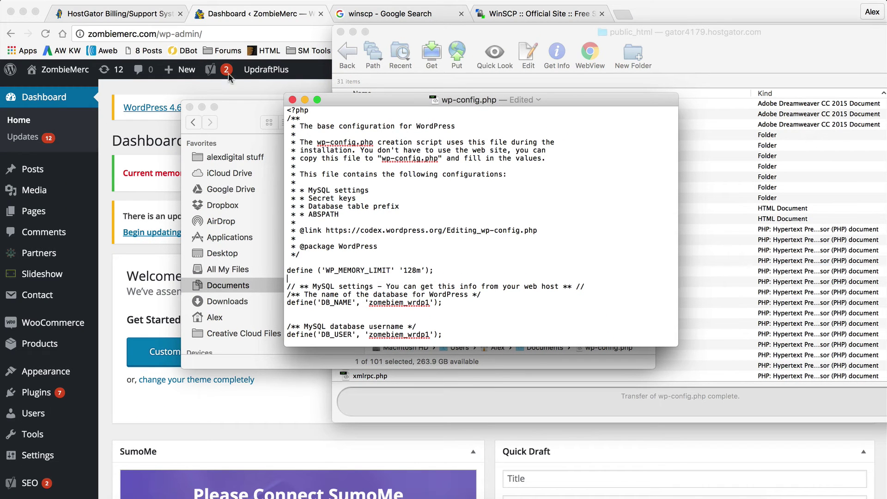
Step: Save wp-config.php in TextEdit and arrange the Documents and editor windows
click(86, 0)
click(127, 61)
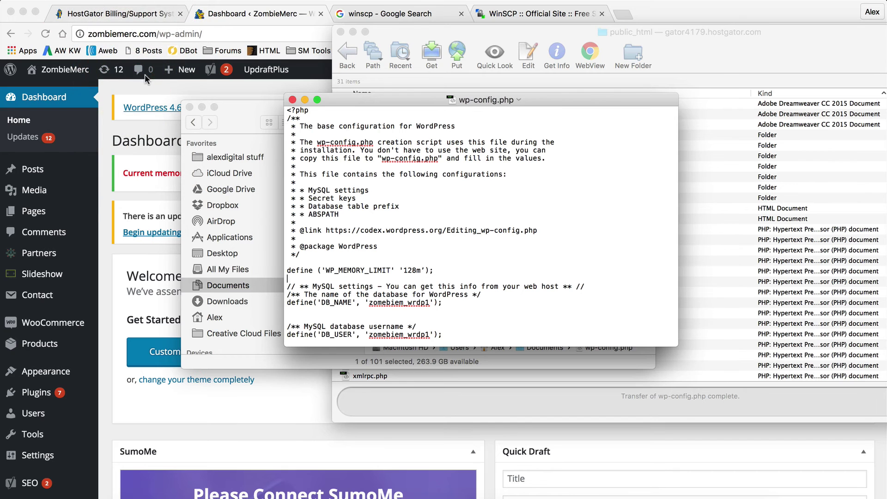
click(255, 113)
drag(362, 115, 284, 196)
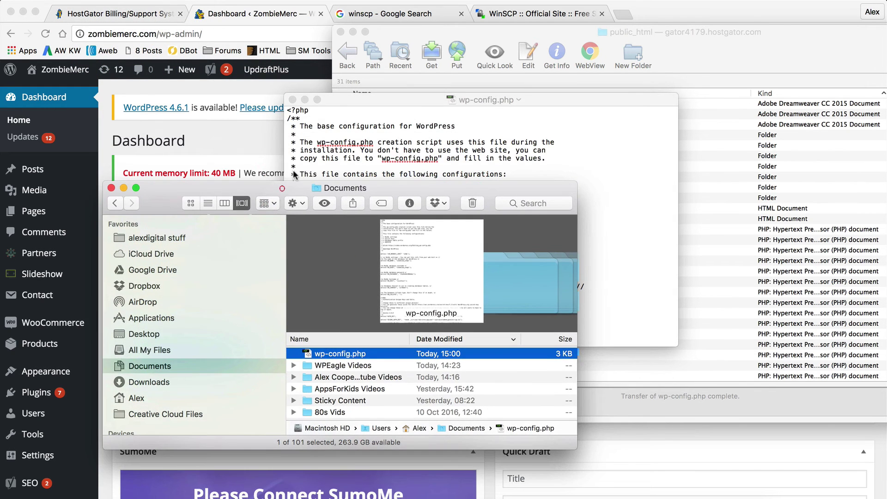
drag(334, 102, 487, 415)
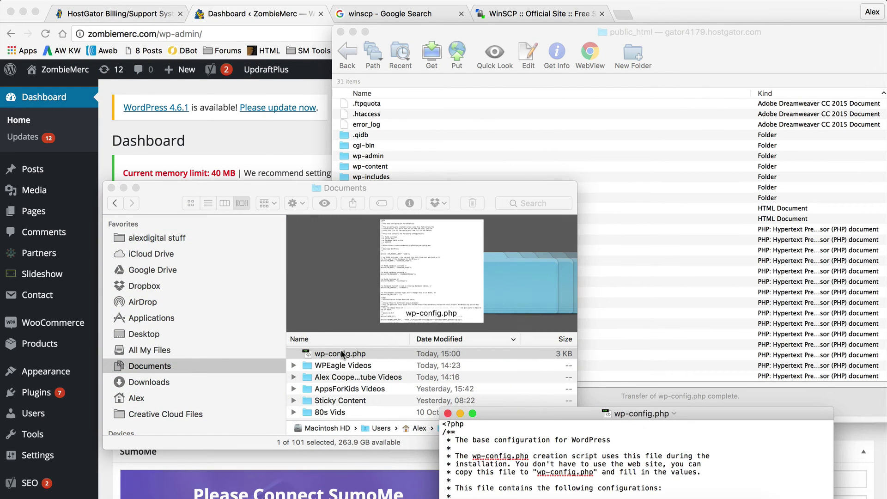
Step: Upload the edited wp-config.php to public_html and reload the WordPress dashboard
drag(344, 354, 653, 277)
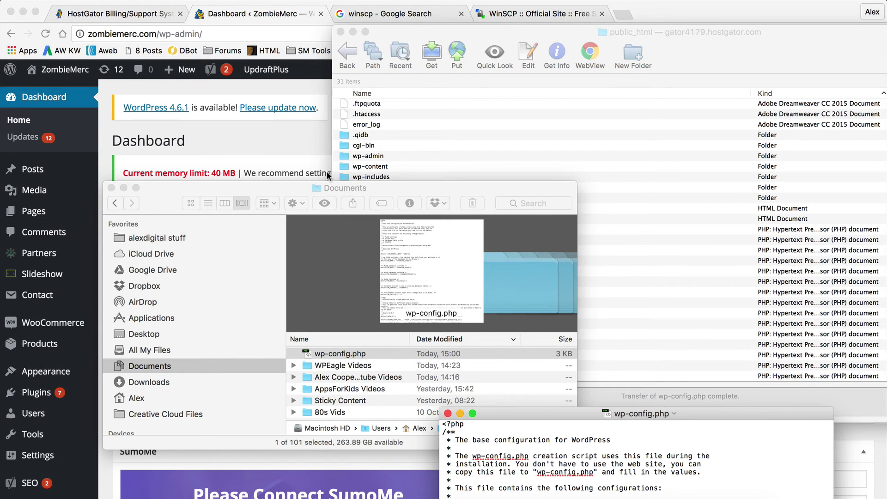
click(284, 141)
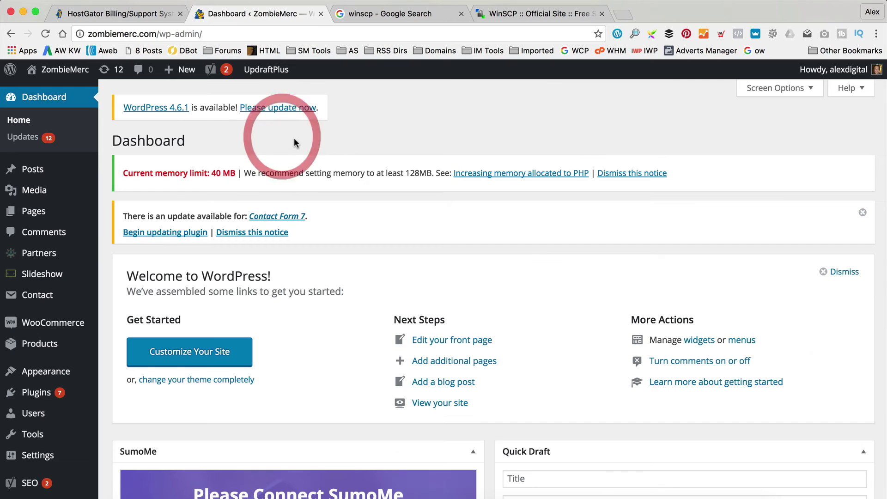
click(45, 34)
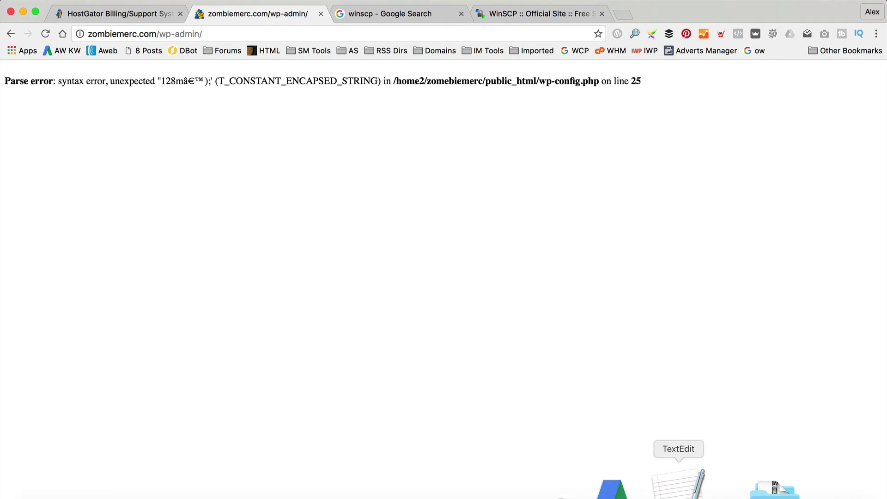
Step: Insert a comma after 'WP_MEMORY_LIMIT' in the define line and save the file
click(678, 485)
drag(539, 413, 350, 130)
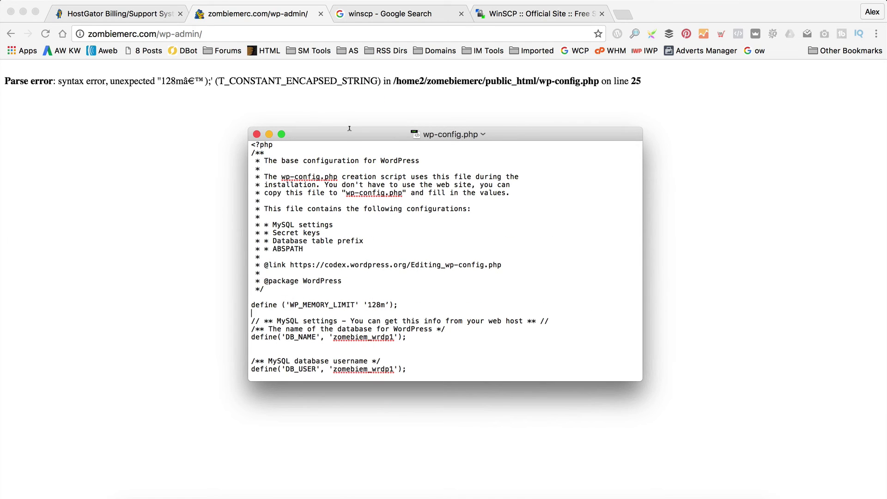
click(360, 304)
text(,)
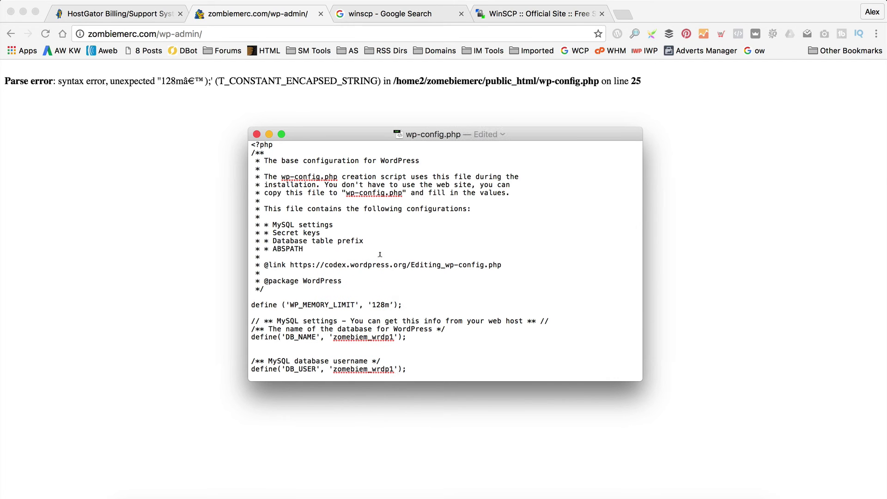
click(130, 63)
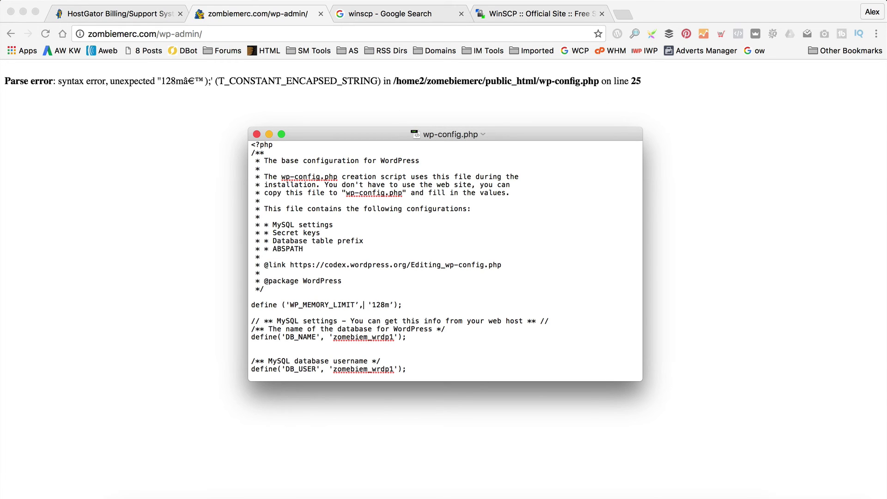
Step: Upload the corrected wp-config.php to public_html via Fetch and return to the browser
click(79, 485)
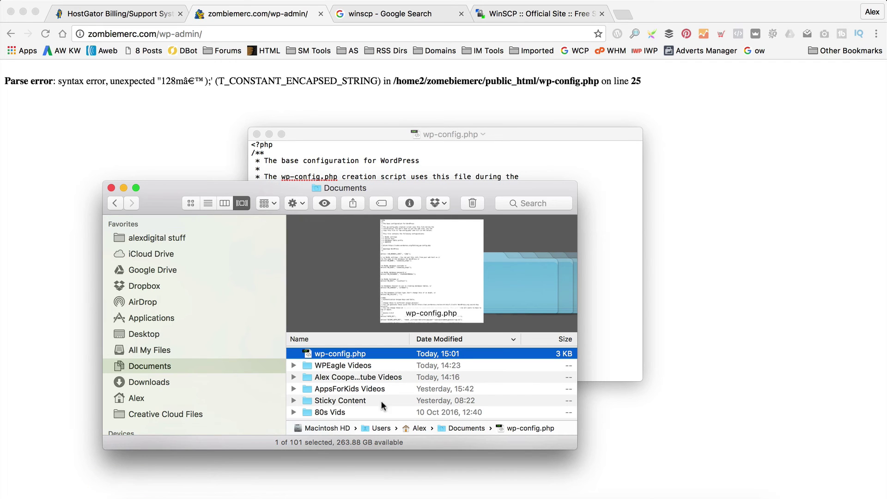
click(608, 483)
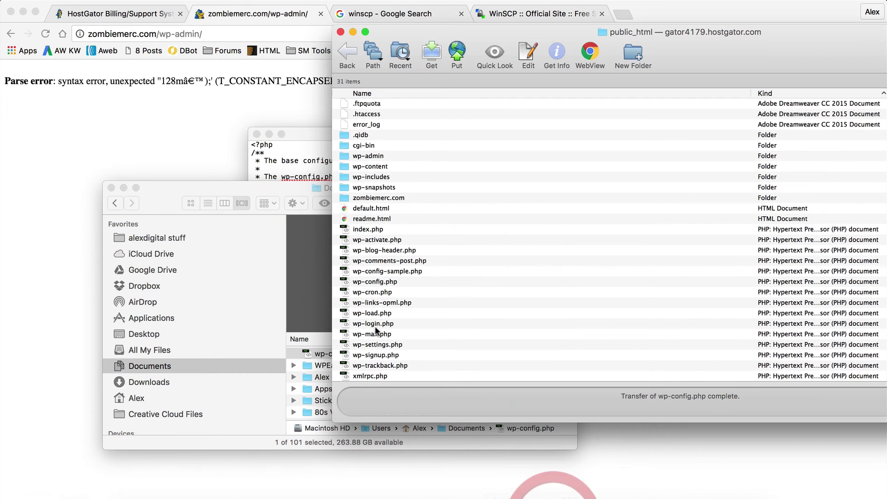
drag(321, 354, 494, 340)
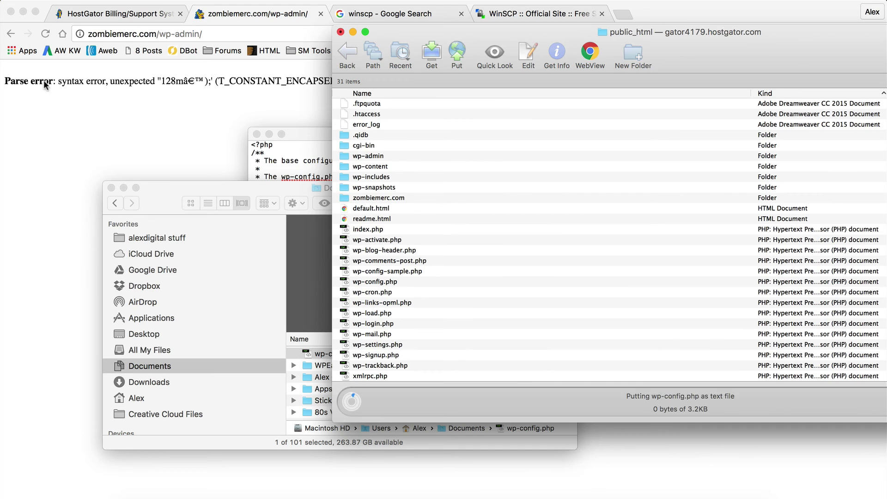
click(96, 116)
Step: Replace the curly quotes after WP_MEMORY_LIMIT and 128m with straight quotes, then re-upload wp-config.php
click(45, 34)
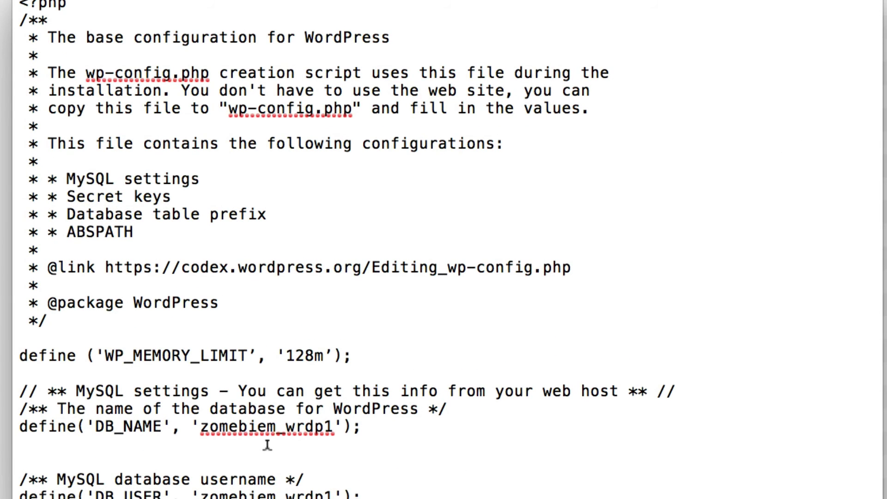
key(BackSpace)
text(')
key(Right)
key(Right)
key(Right)
key(Right)
key(Right)
key(Right)
key(Right)
key(Right)
key(BackSpace)
text(')
click(393, 243)
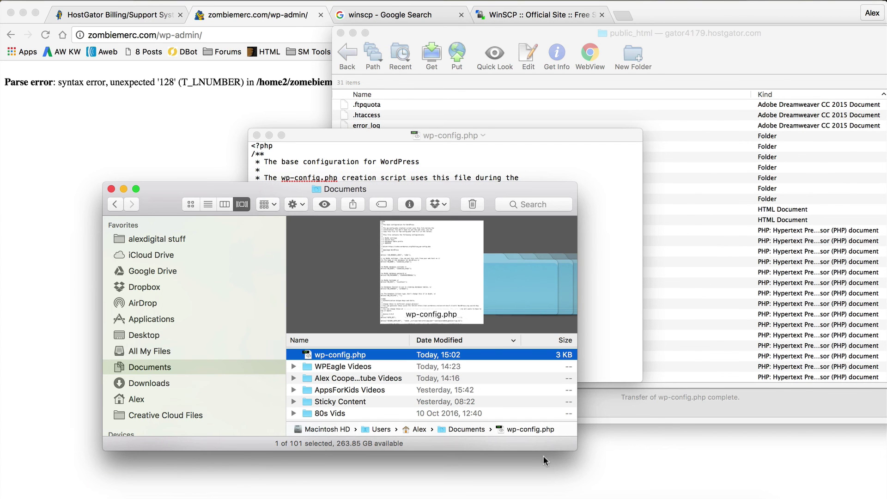
drag(357, 354, 735, 264)
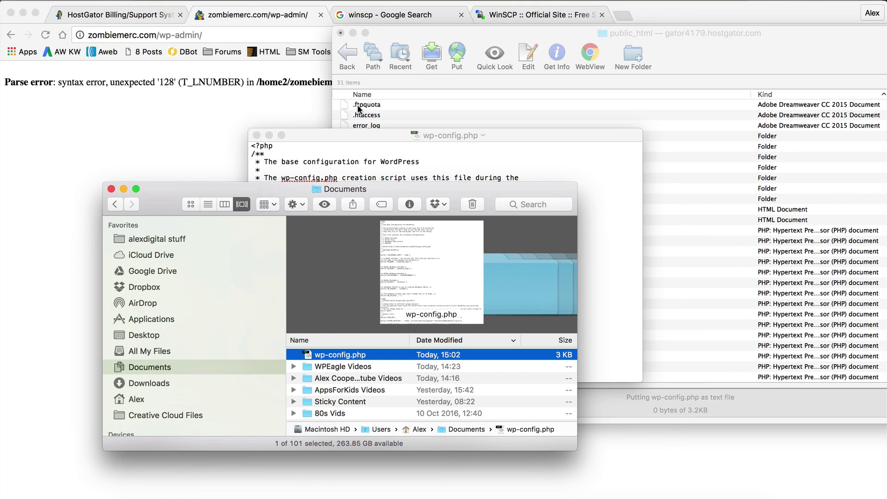
Step: Reload zombiemerc.com/wp-admin to test whether the WP_MEMORY_LIMIT 128m change cleared the memory notice
click(191, 135)
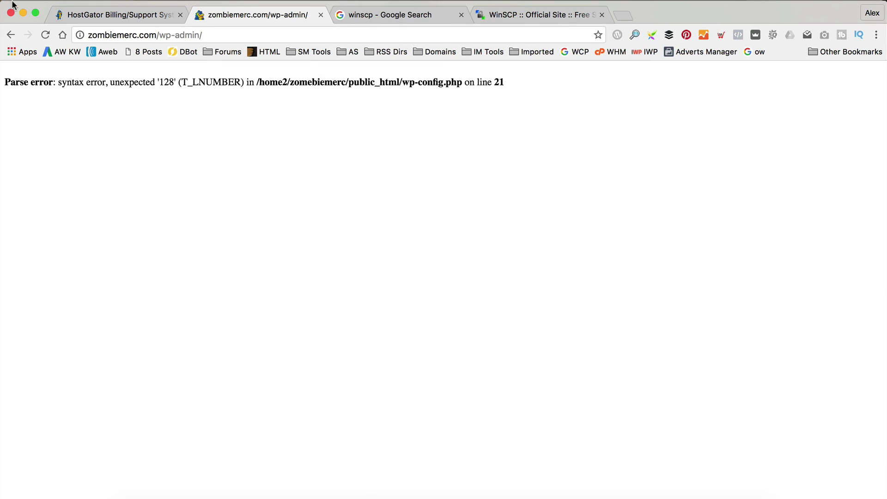